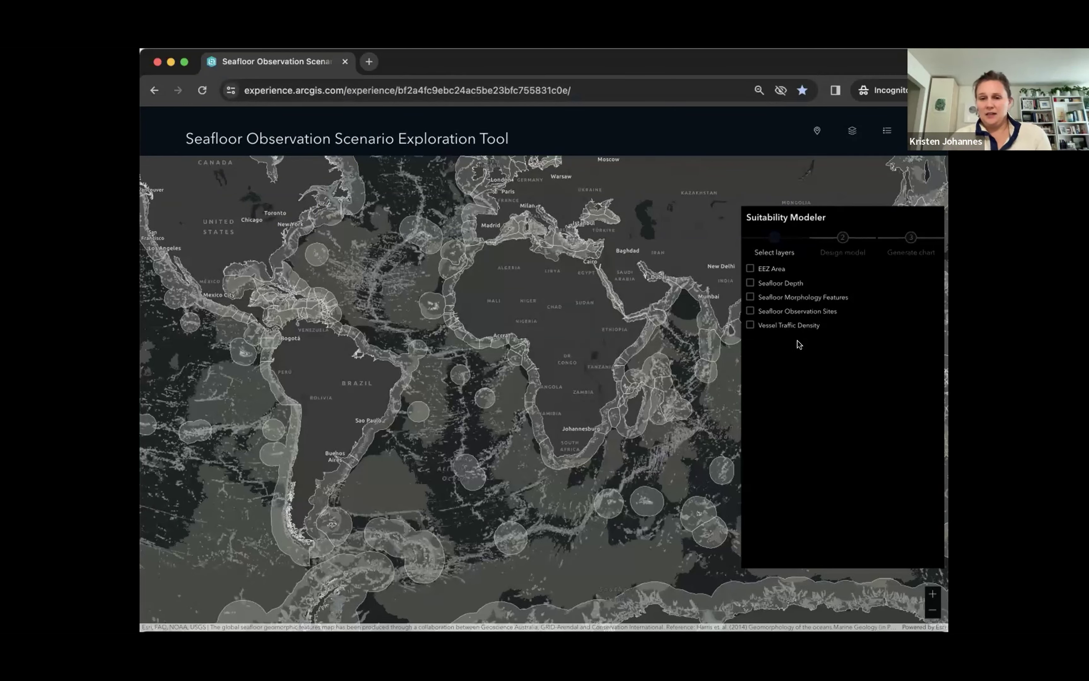
# Select the EEZ Area, Seafloor Depth and Vessel Traffic Density layers and proceed to designing the suitability model.
pyautogui.click(748, 271)
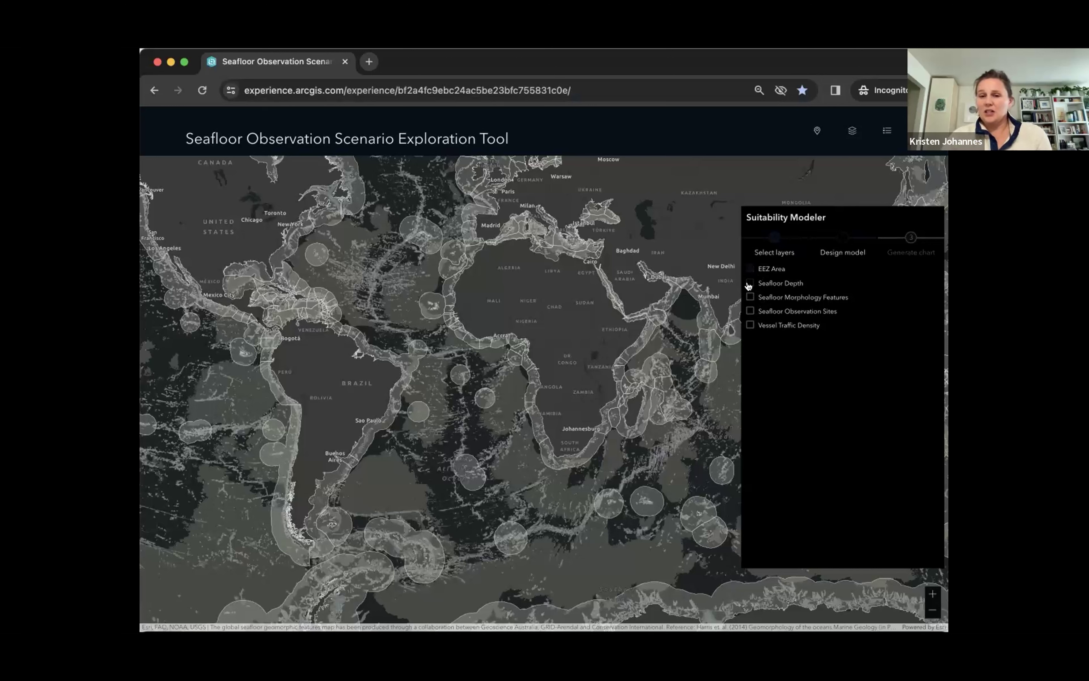
pyautogui.click(749, 284)
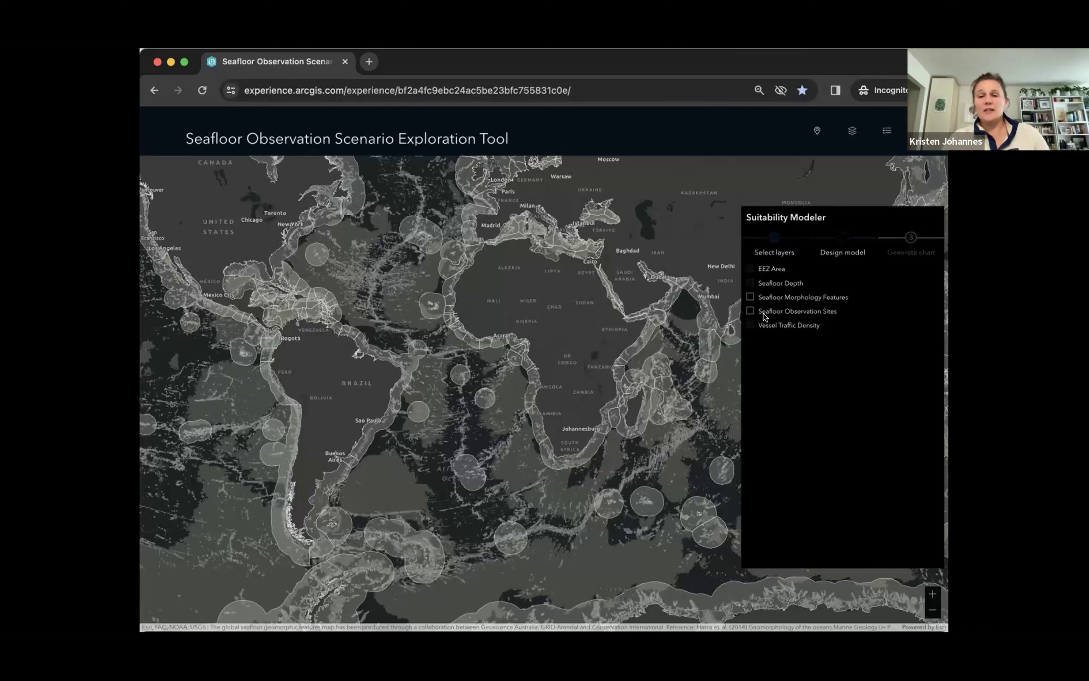
pyautogui.click(831, 253)
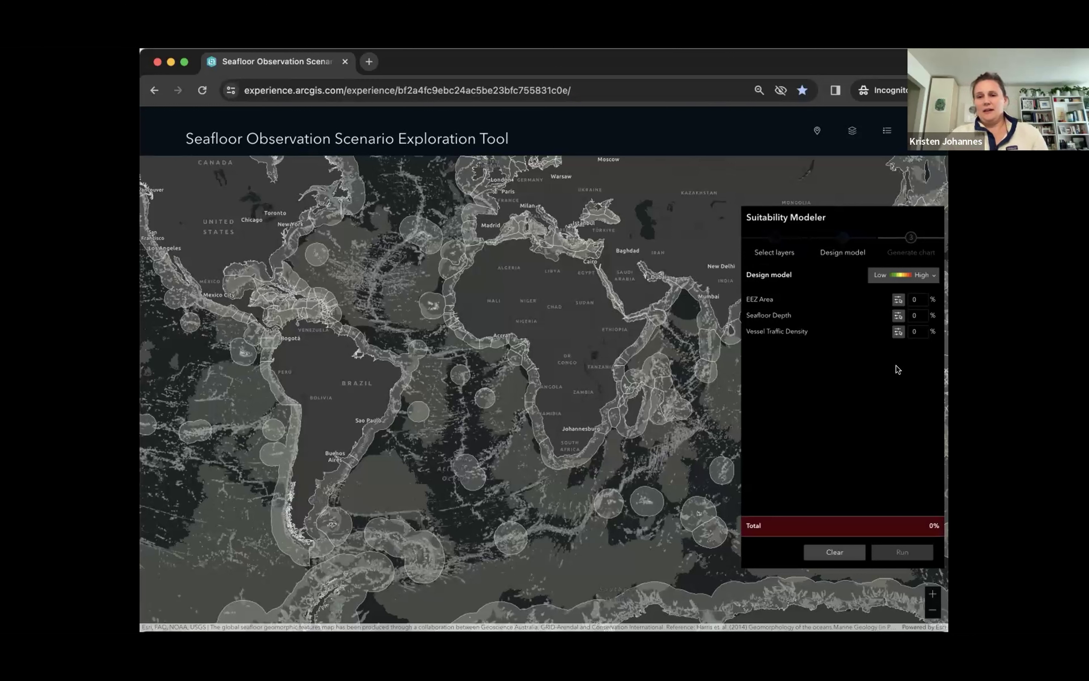
# Weight the model layers at 30% for EEZ Area, 40% for Seafloor Depth and 20% for Vessel Traffic Density.
pyautogui.click(914, 299)
pyautogui.press('BackSpace')
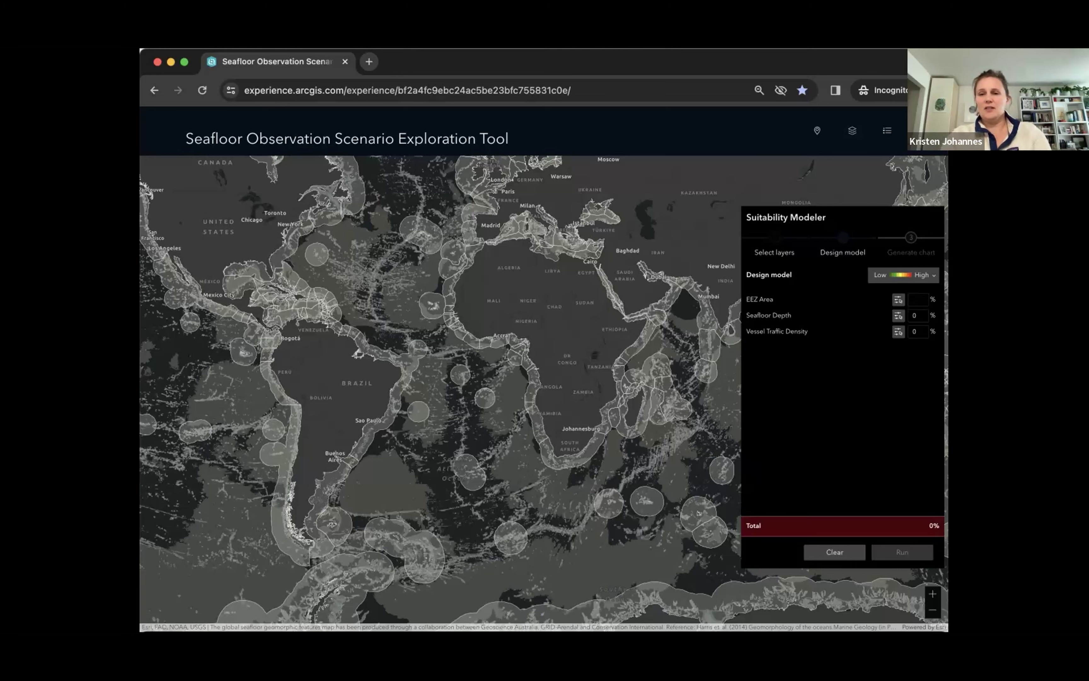
pyautogui.write('30')
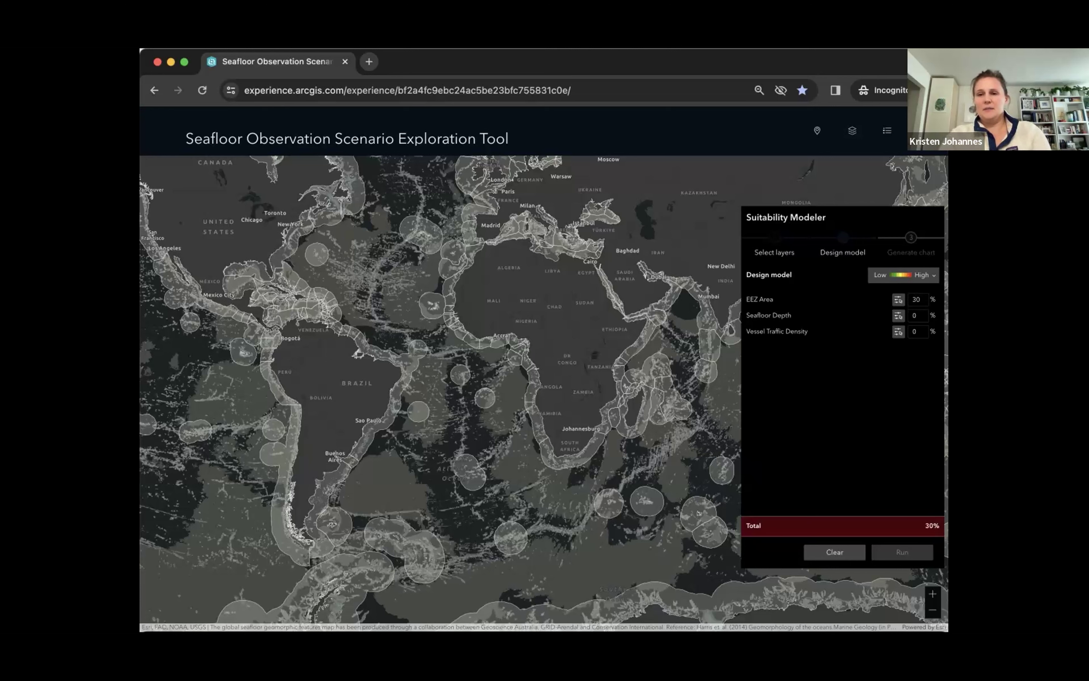
pyautogui.click(916, 315)
pyautogui.press('BackSpace')
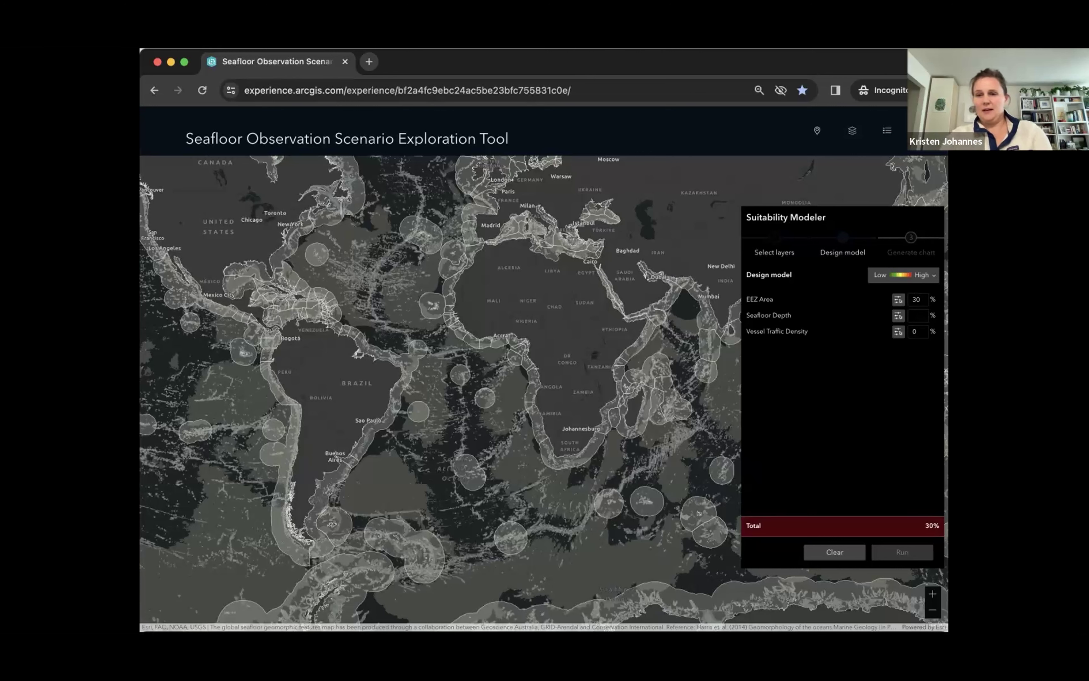
pyautogui.write('40')
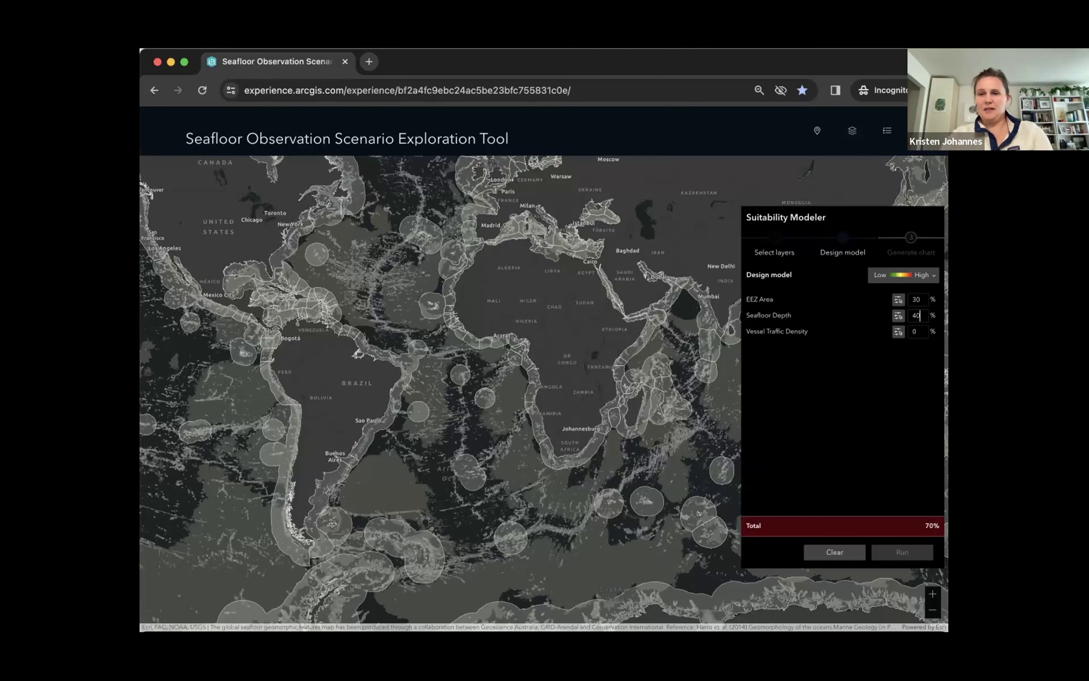
pyautogui.click(914, 332)
pyautogui.press('BackSpace')
pyautogui.write('20')
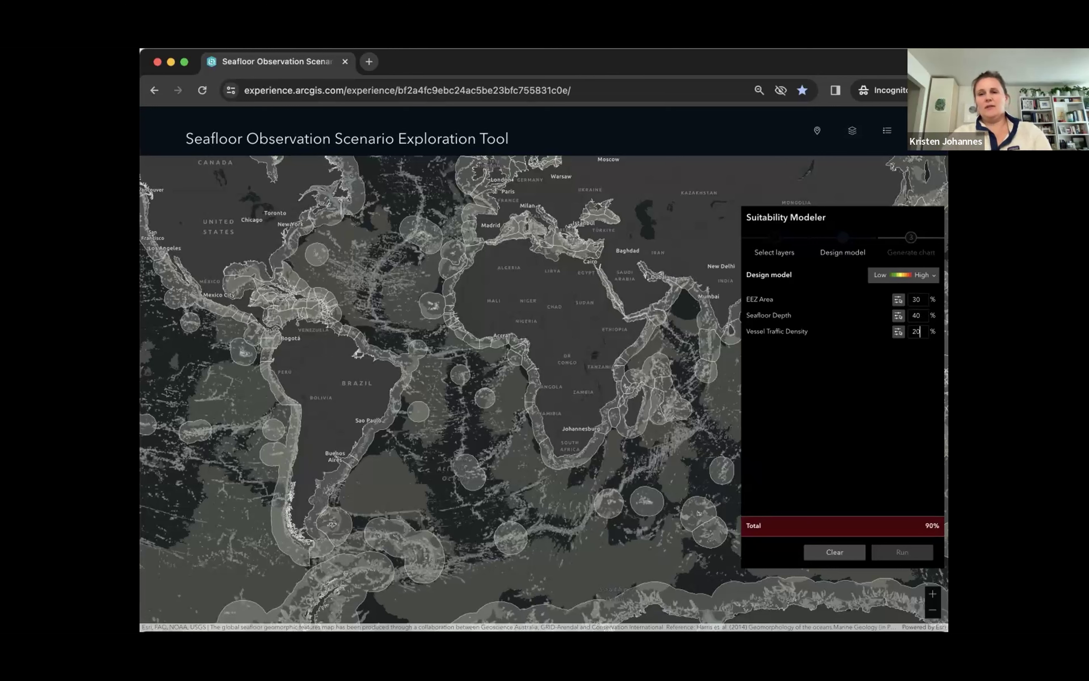
# Set the Within EEZ suitability score of the EEZ Area layer to 8.
pyautogui.click(897, 300)
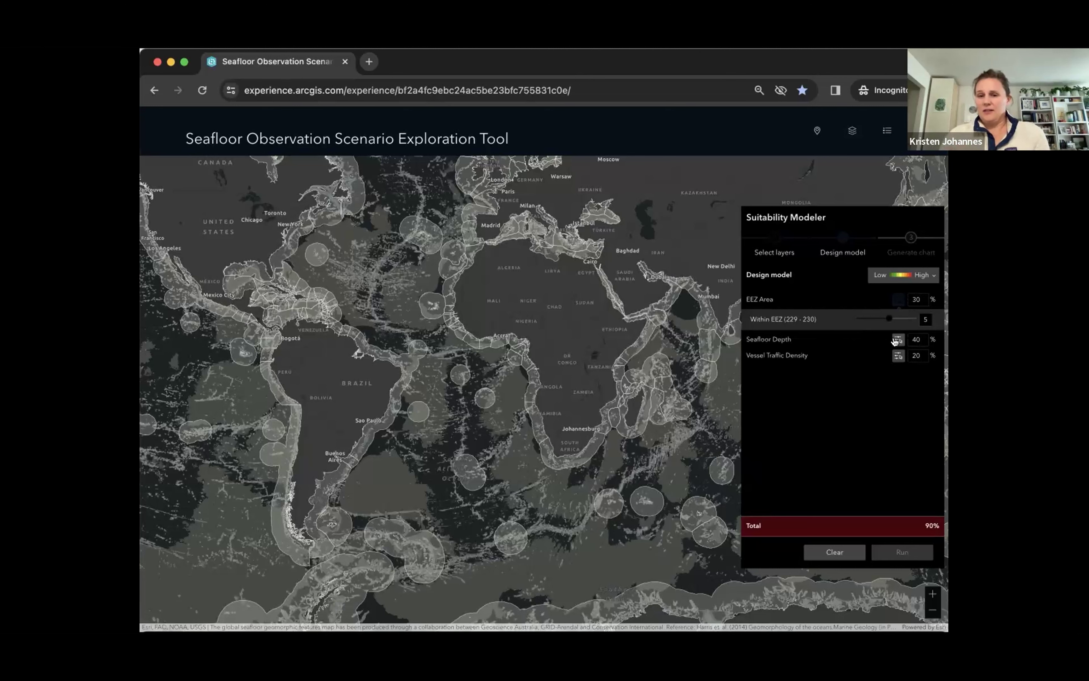
pyautogui.moveTo(891, 319); pyautogui.dragTo(901, 319)
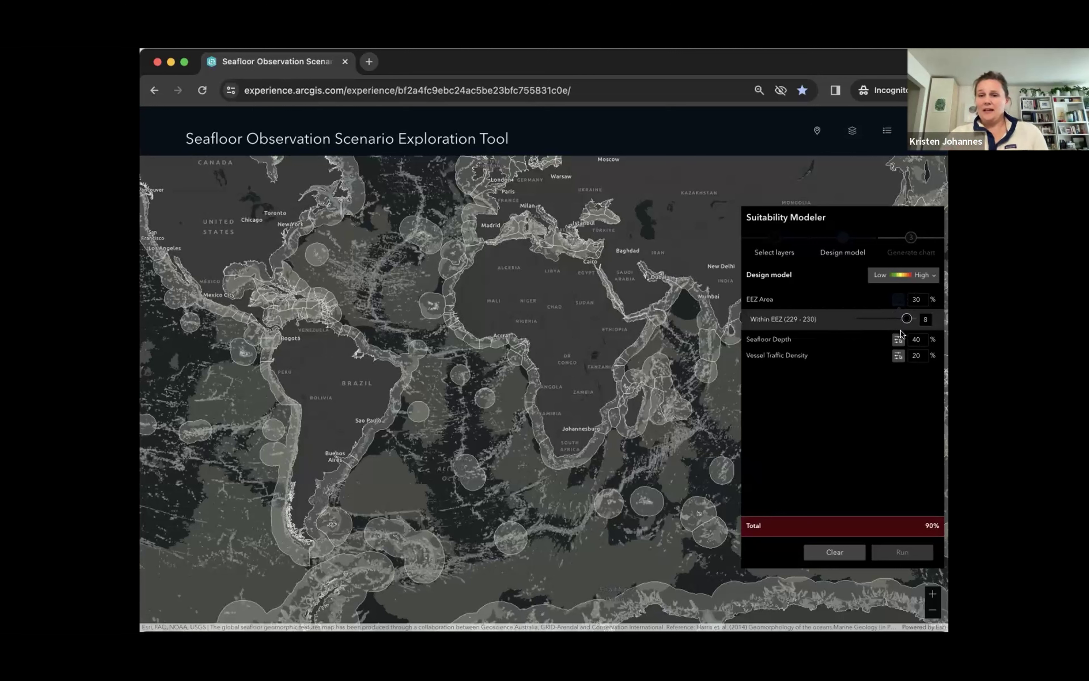
pyautogui.click(897, 303)
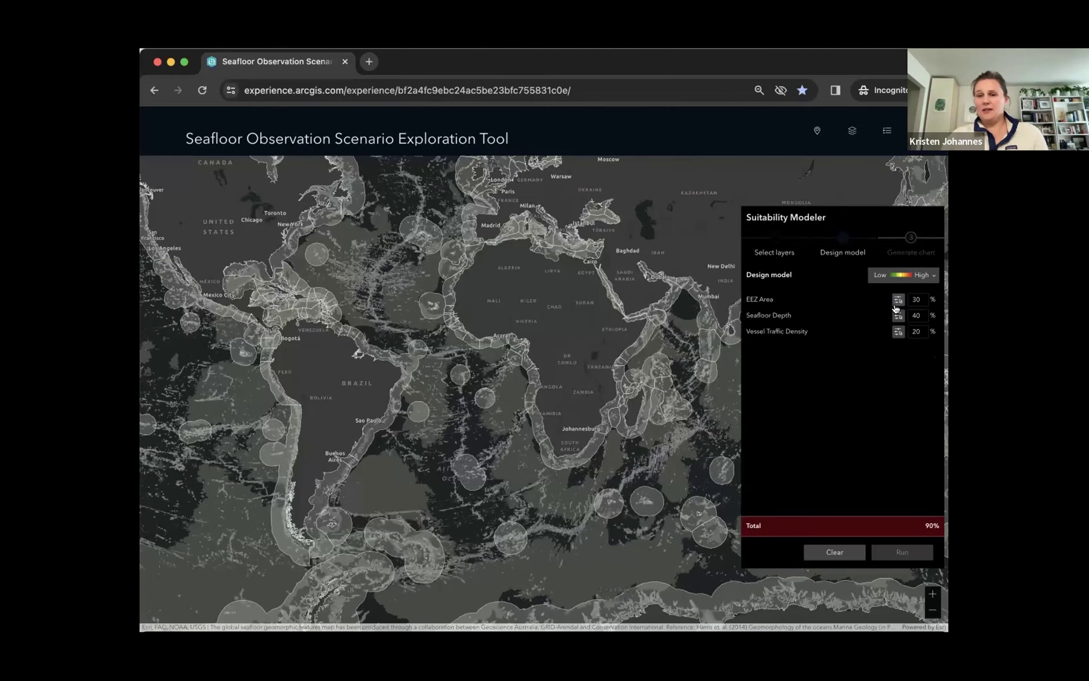
# Score Seafloor Depth 1 for both ranges below 5000 m, 2 between 4000 and 5000 m, and 5 for the ranges between 200 and 3000 m.
pyautogui.click(896, 315)
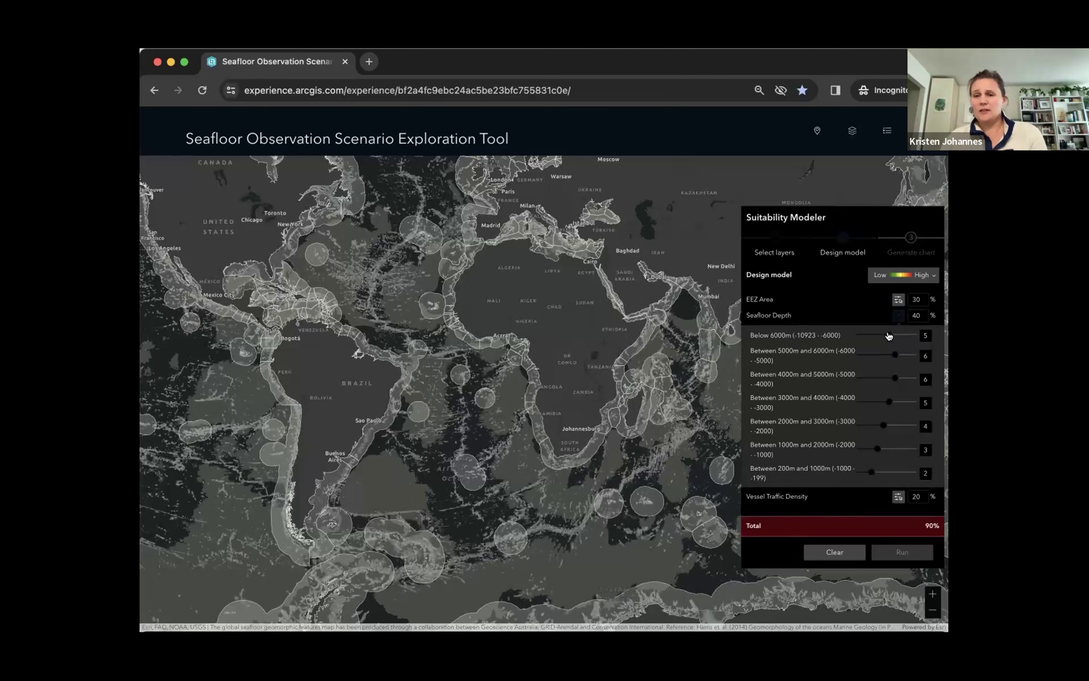
pyautogui.moveTo(889, 335); pyautogui.dragTo(868, 382)
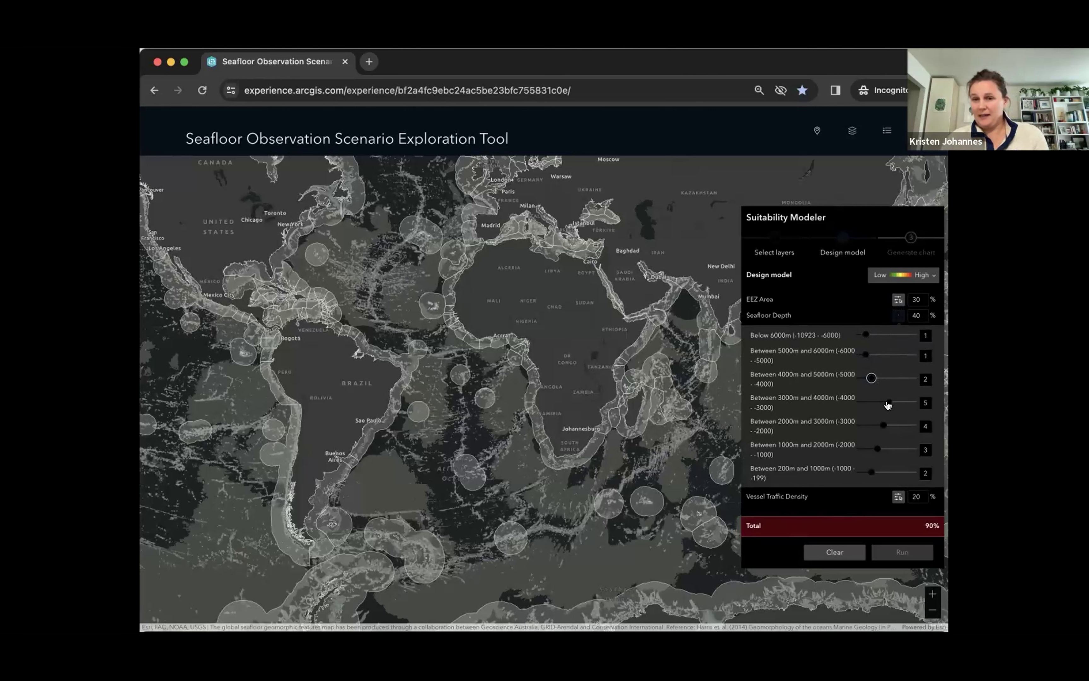
pyautogui.moveTo(882, 425); pyautogui.dragTo(889, 472)
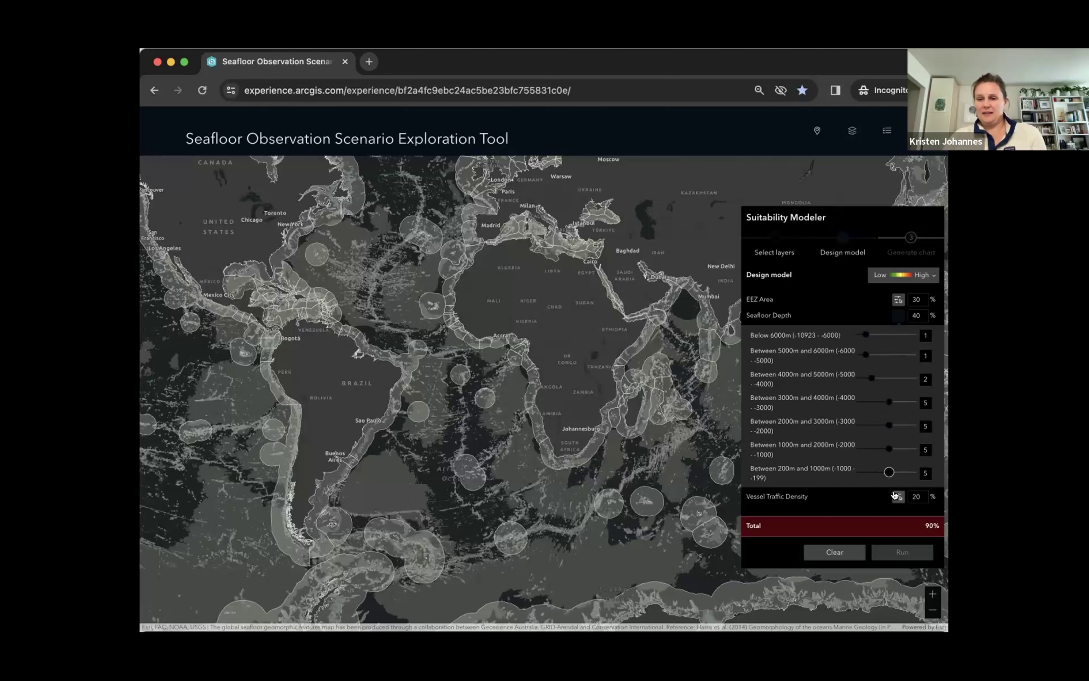
pyautogui.click(897, 318)
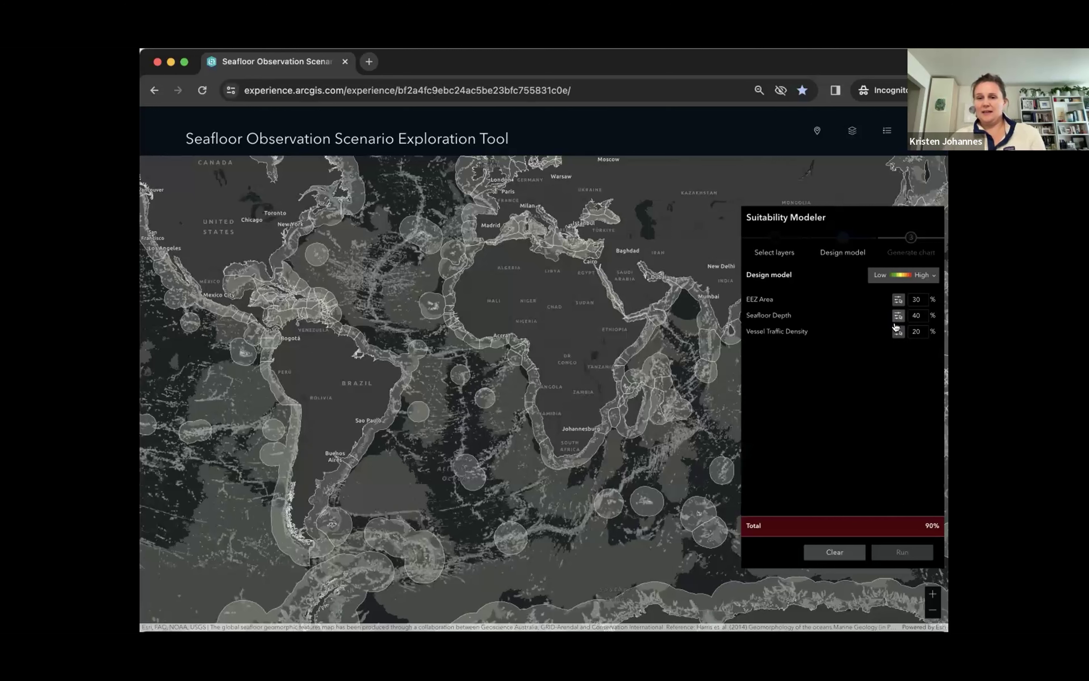
# Set the Vessel Traffic Density scores to 8 for Low and 3 for Medium traffic.
pyautogui.click(898, 333)
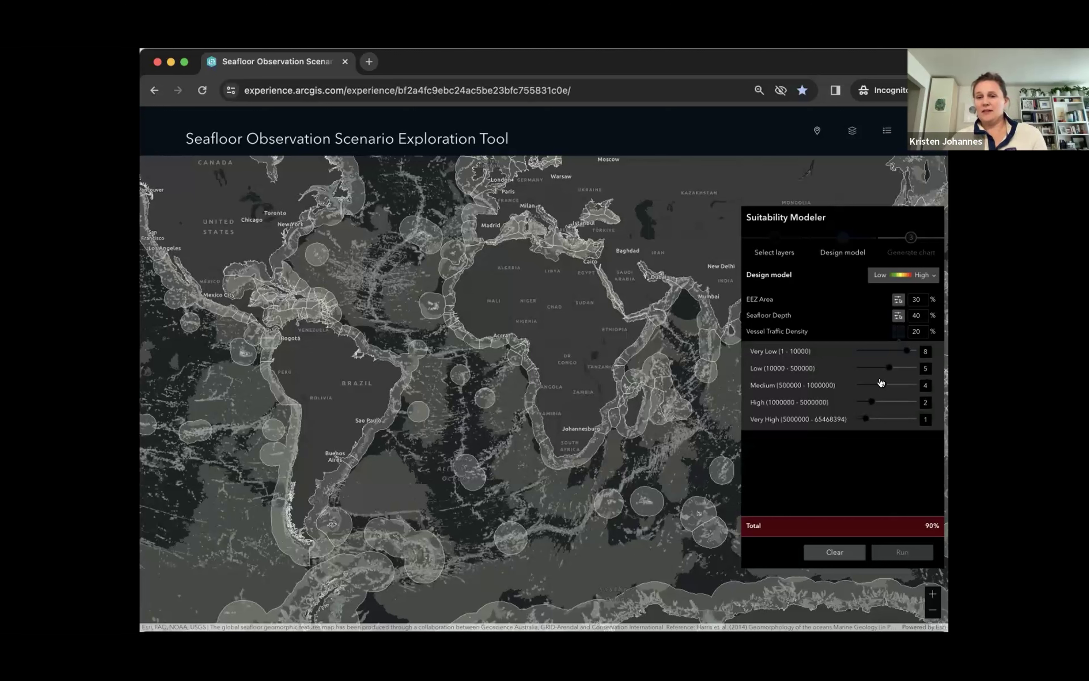
pyautogui.moveTo(890, 367); pyautogui.dragTo(873, 386)
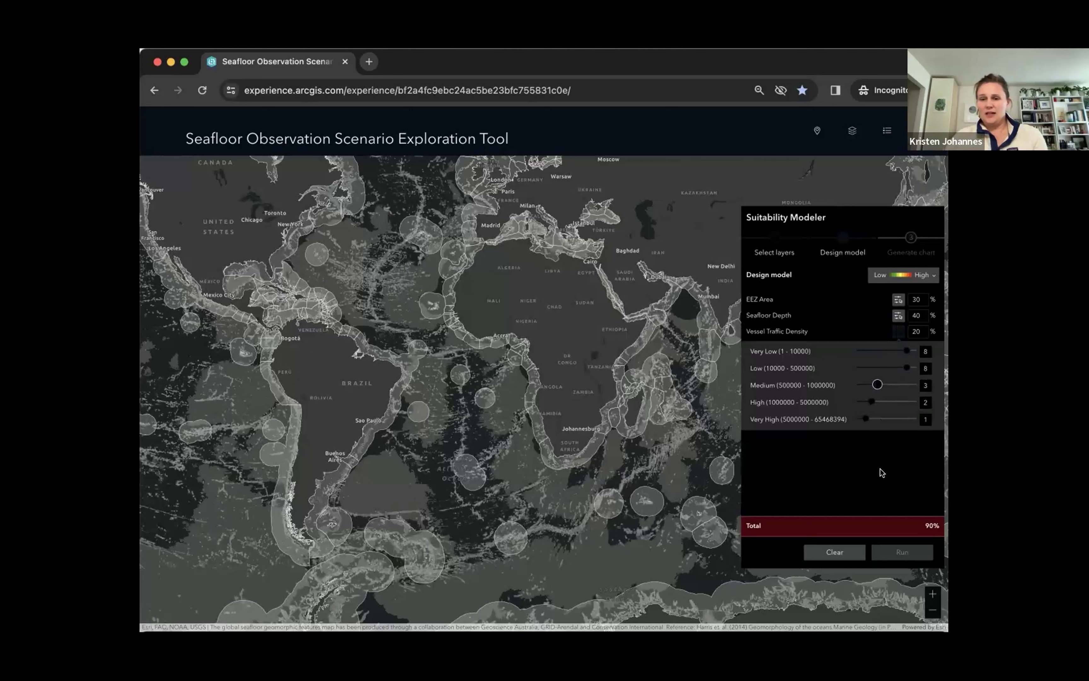
# Set the Vessel Traffic Density weight to 30% and run the suitability model.
pyautogui.click(919, 332)
pyautogui.press('BackSpace')
pyautogui.press('BackSpace')
pyautogui.write('30')
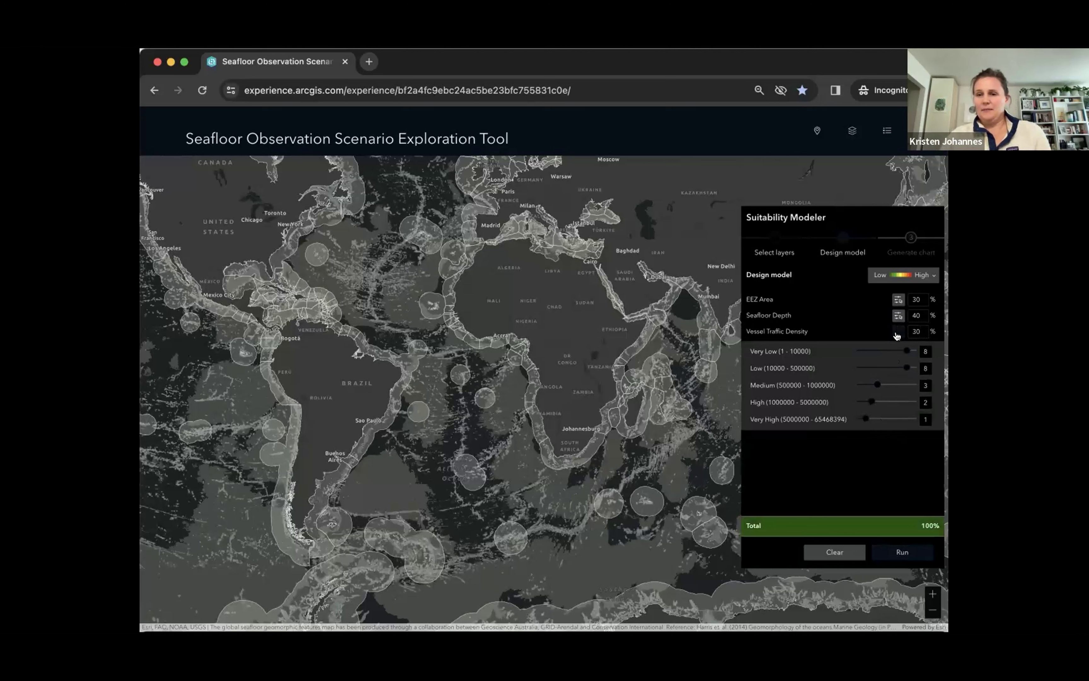
pyautogui.click(896, 333)
pyautogui.click(894, 554)
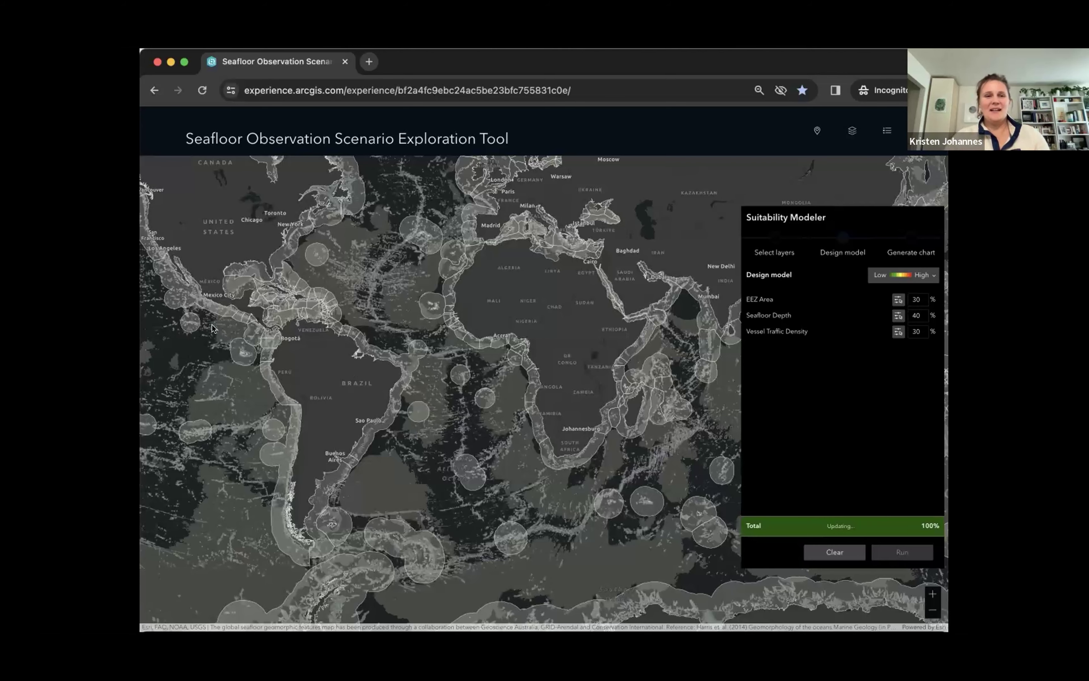
# Generate a suitability chart for a four-sided polygon drawn off Mexico's Pacific coast, extending from the shoreline near Acapulco into the open ocean.
pyautogui.scroll(2, 228, 309)
pyautogui.moveTo(228, 309); pyautogui.dragTo(416, 328)
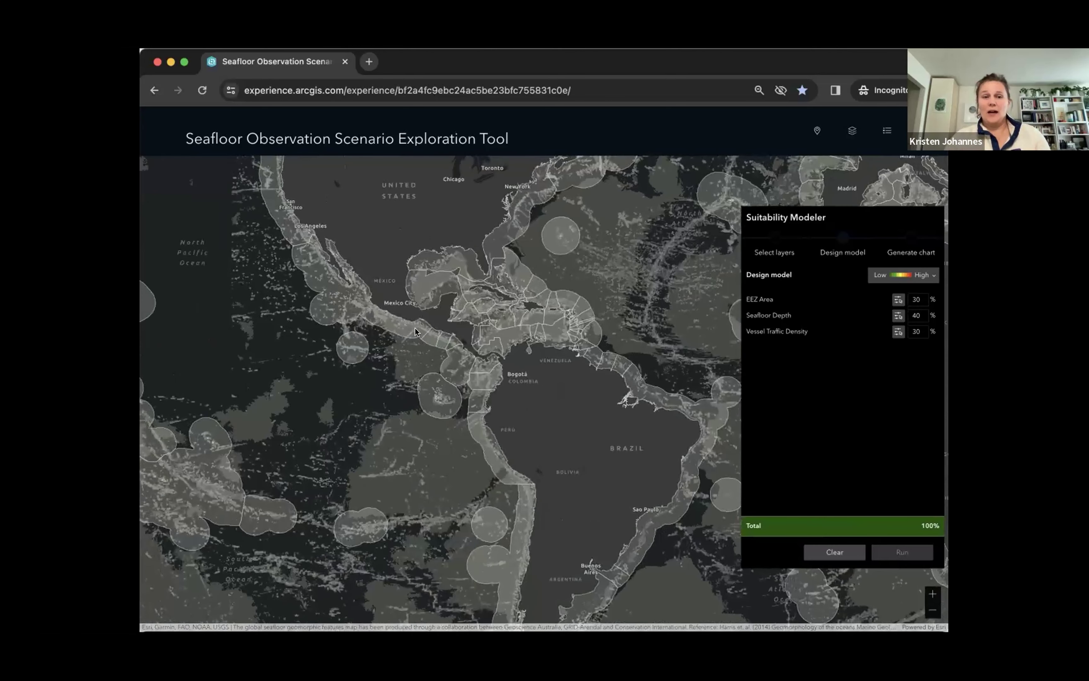
pyautogui.scroll(5, 415, 328)
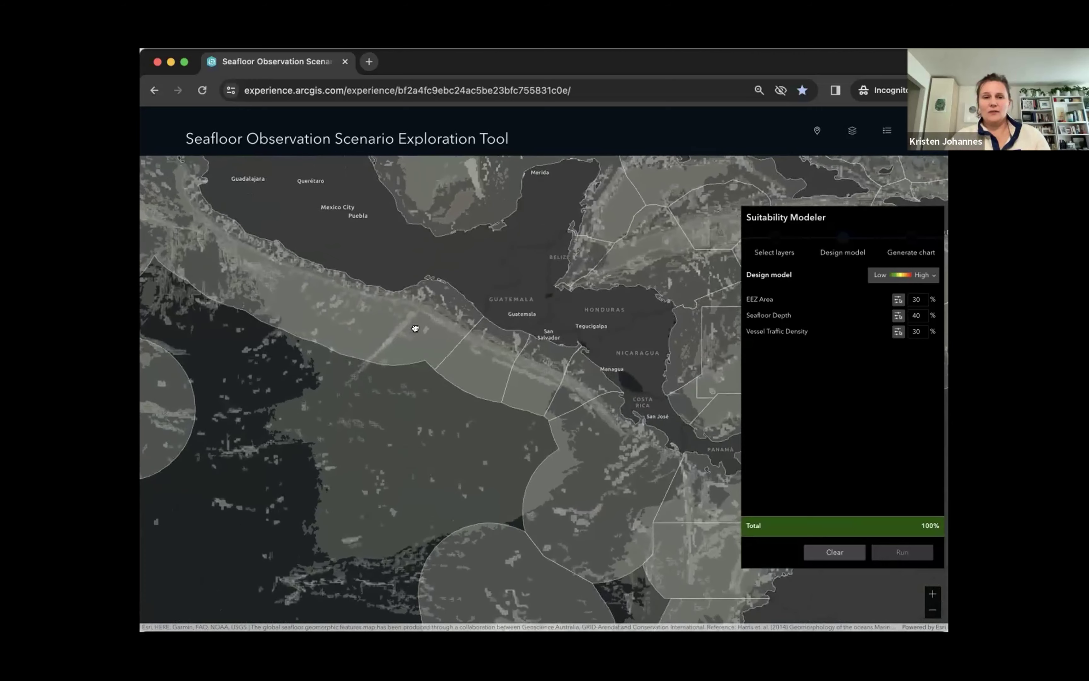
pyautogui.moveTo(425, 335); pyautogui.dragTo(554, 433)
pyautogui.scroll(1, 405, 336)
pyautogui.moveTo(443, 408); pyautogui.dragTo(481, 440)
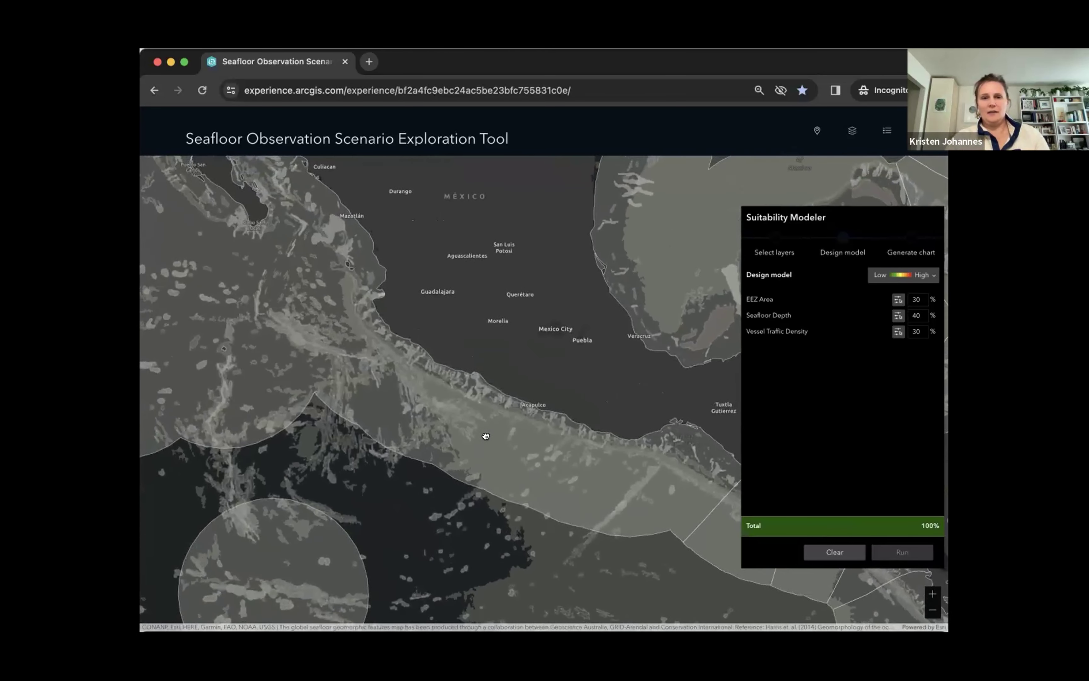
pyautogui.click(894, 253)
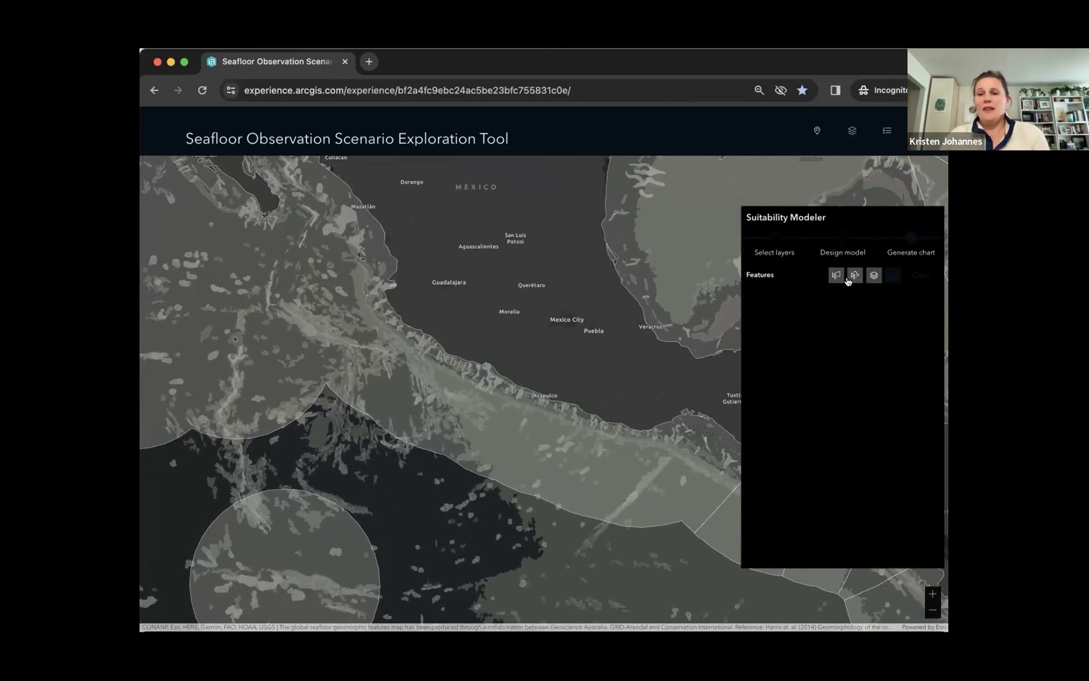
pyautogui.click(838, 276)
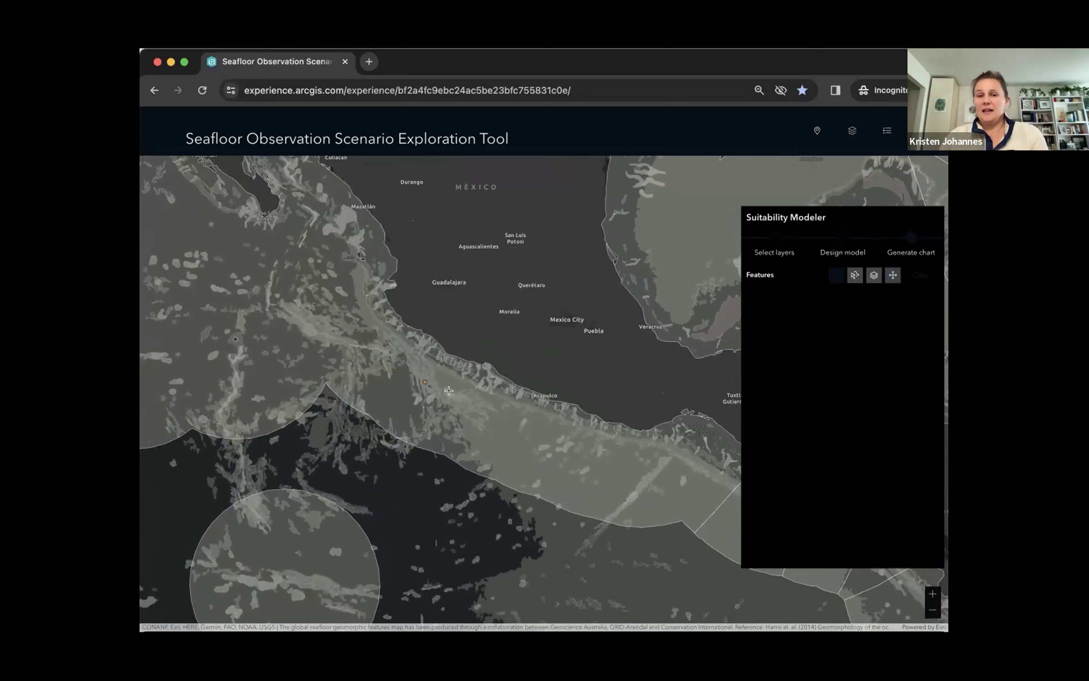
pyautogui.click(440, 376)
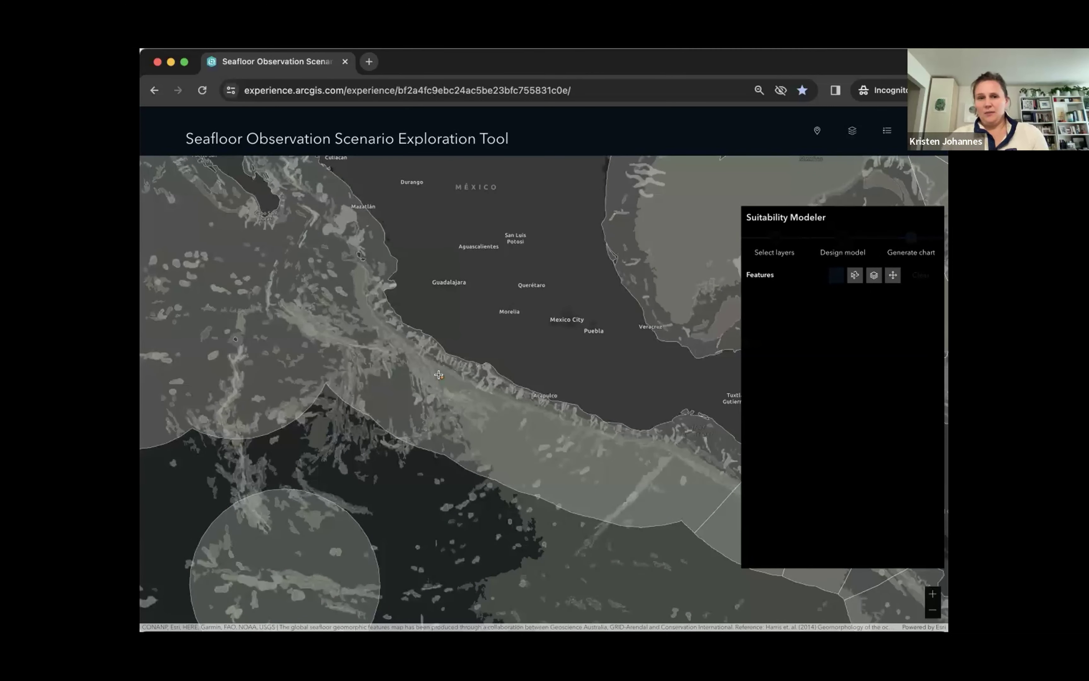
pyautogui.click(668, 443)
pyautogui.click(609, 601)
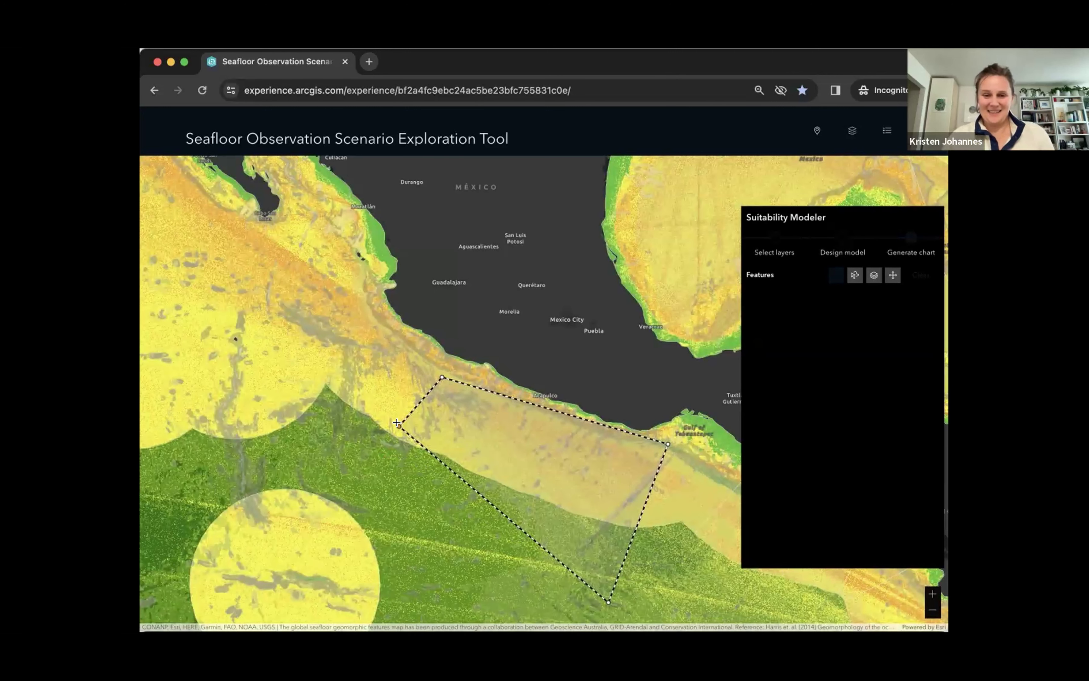
pyautogui.doubleClick(396, 423)
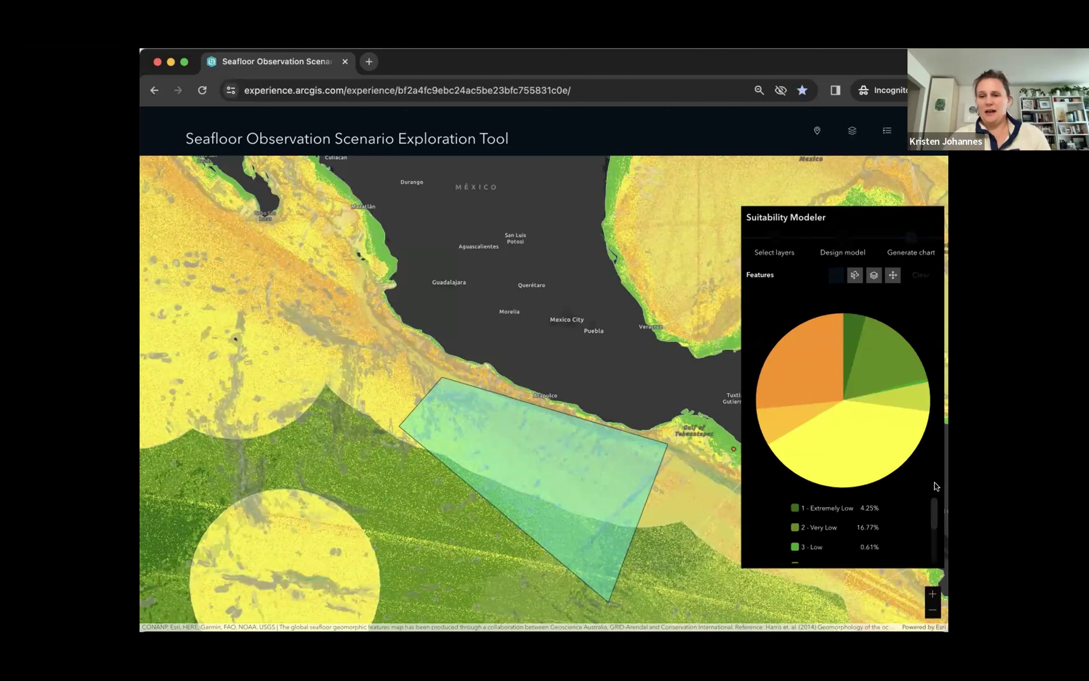
# Examine the share of each suitability class in the polygon's pie chart and its legend.
pyautogui.moveTo(934, 514); pyautogui.dragTo(928, 547)
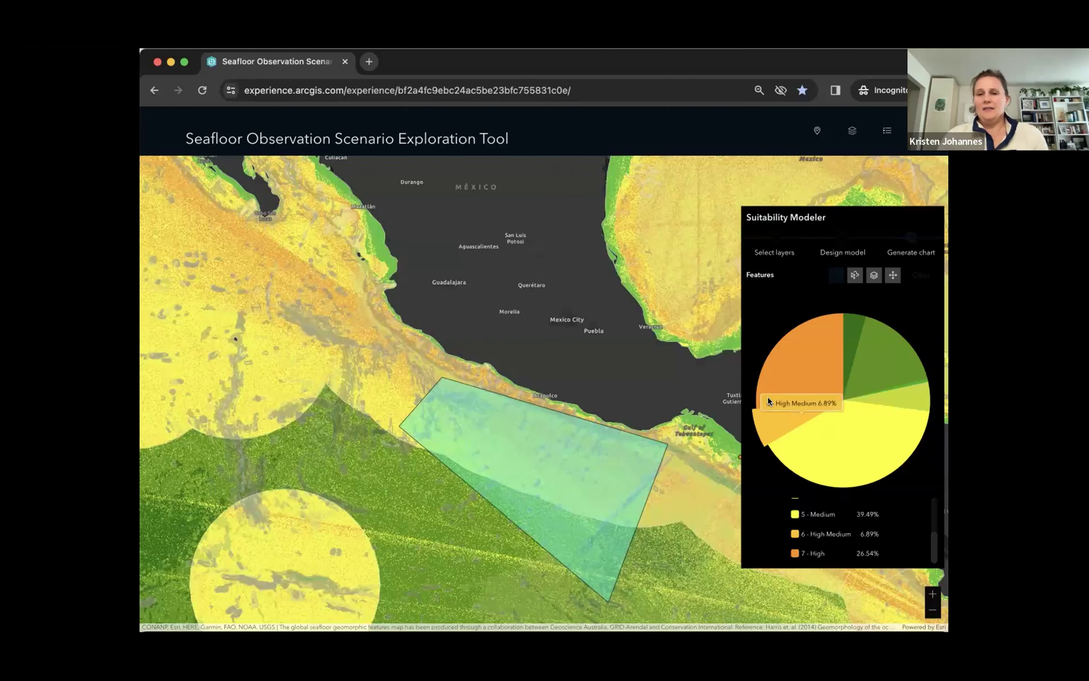
pyautogui.moveTo(783, 359)
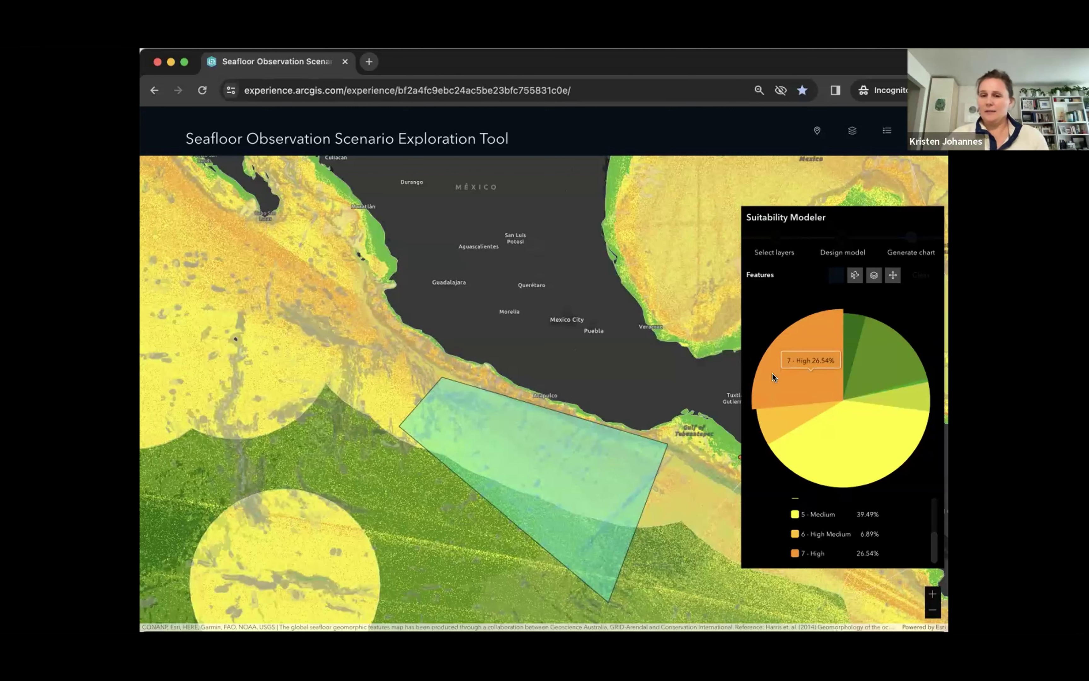
pyautogui.moveTo(846, 331)
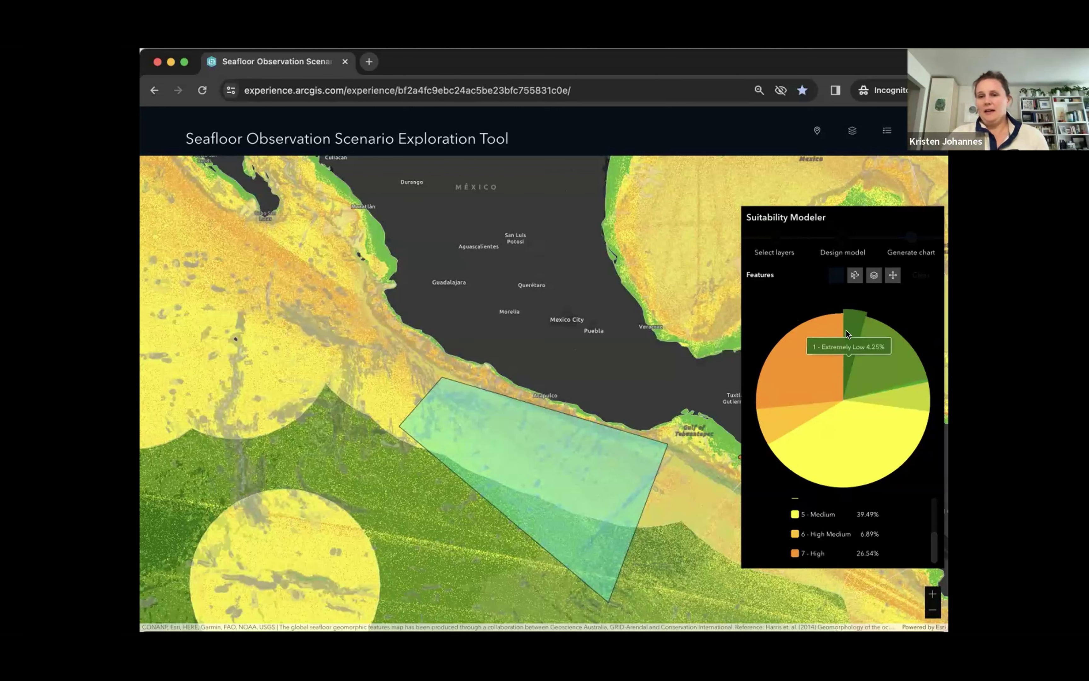
pyautogui.moveTo(880, 338)
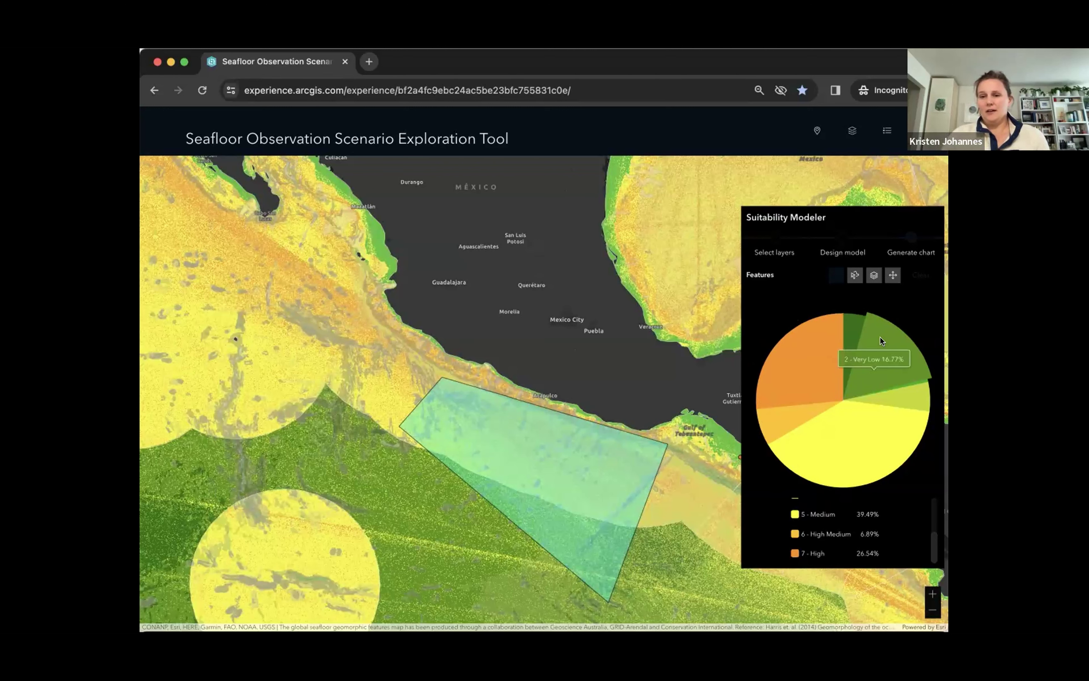